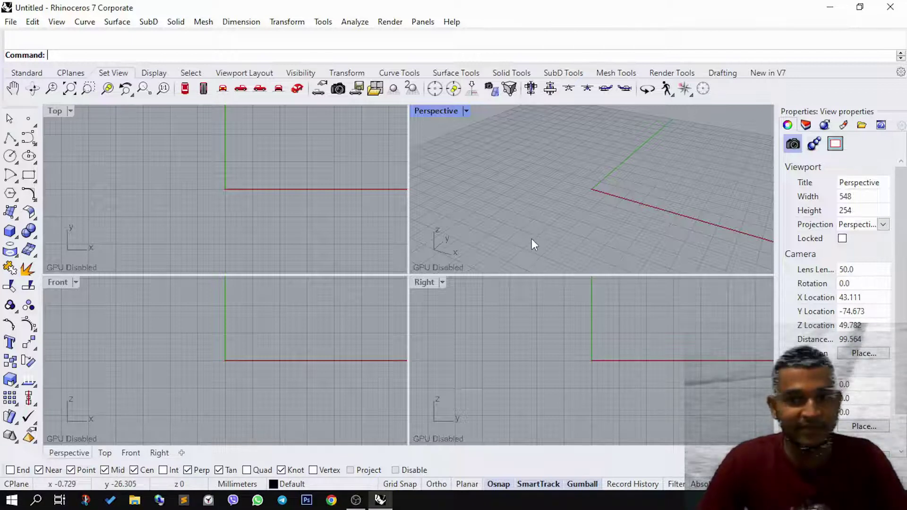
Step: Launch Grasshopper from the command line, close its tutorial browser and maximize its window
scroll(532, 238, up, 1)
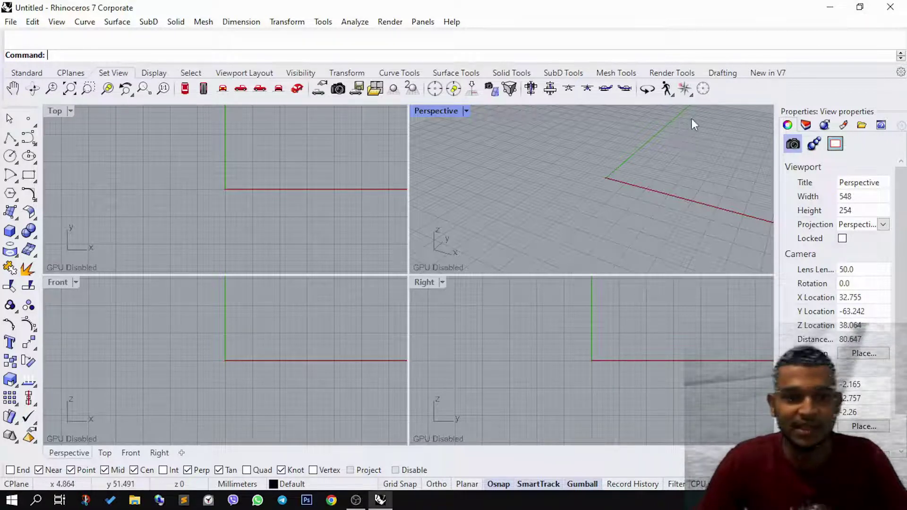
text(G)
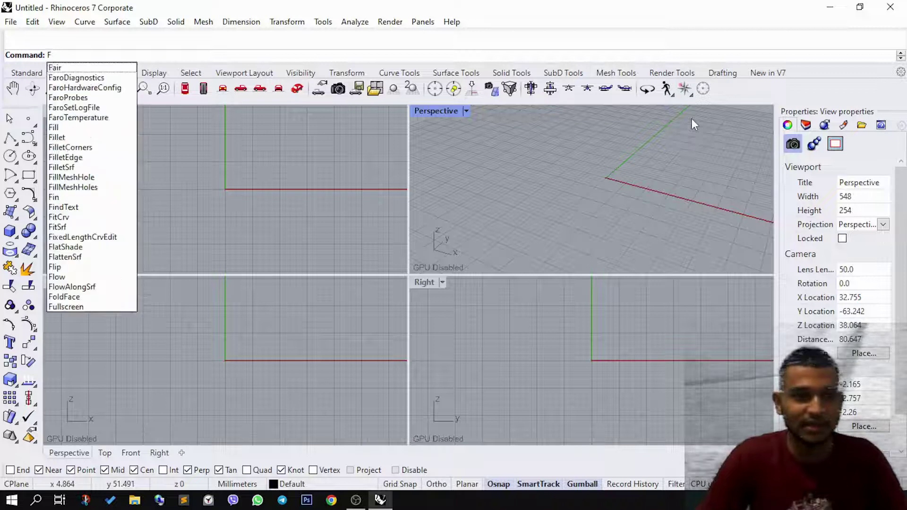
text(rasshopper)
key(Return)
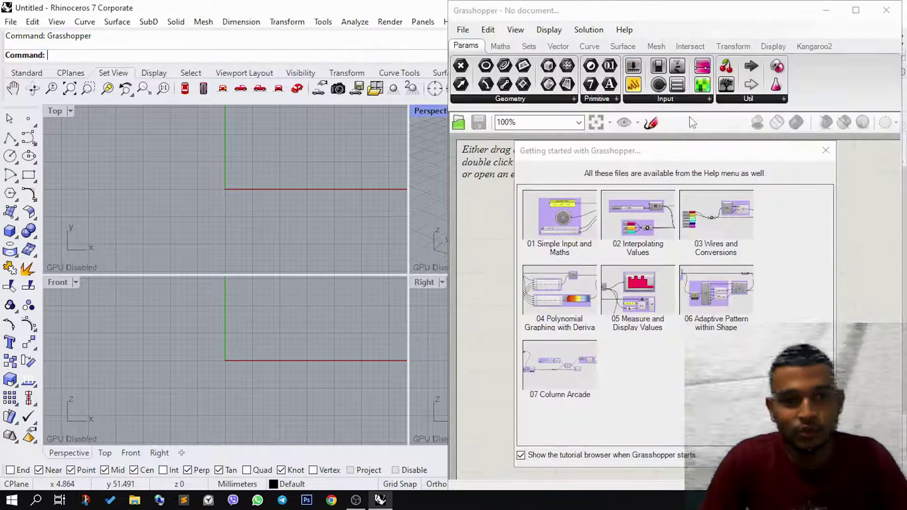
click(826, 150)
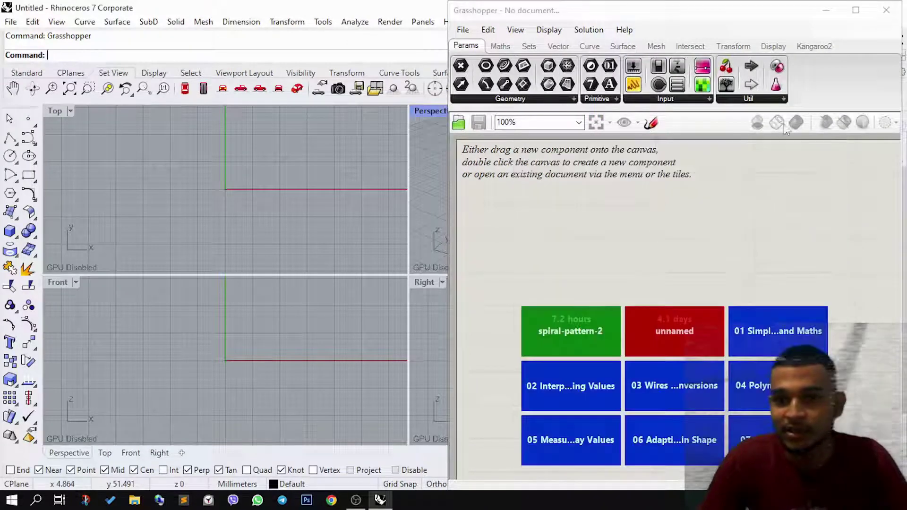
double_click(709, 12)
double_click(703, 14)
click(855, 10)
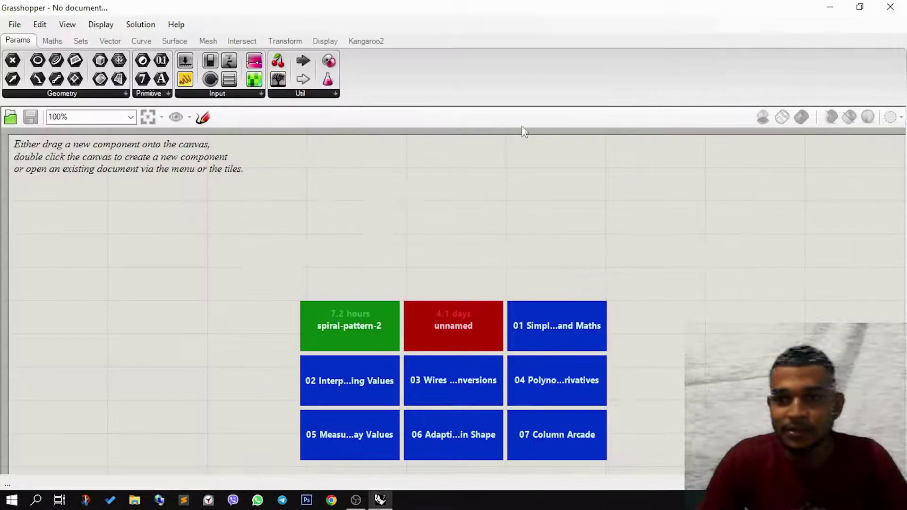
Step: Uncheck Enable AutoSave on the Files page of Grasshopper Preferences, then close the Settings dialog
click(20, 27)
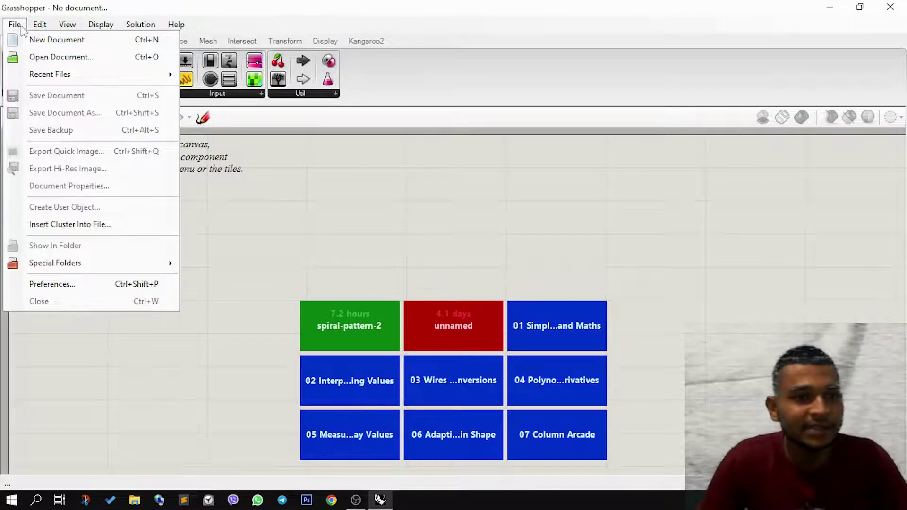
click(134, 284)
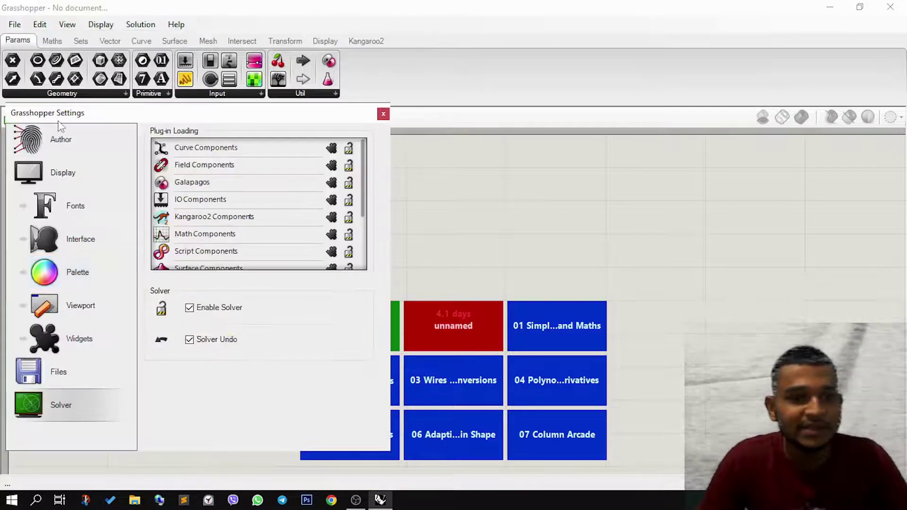
click(384, 114)
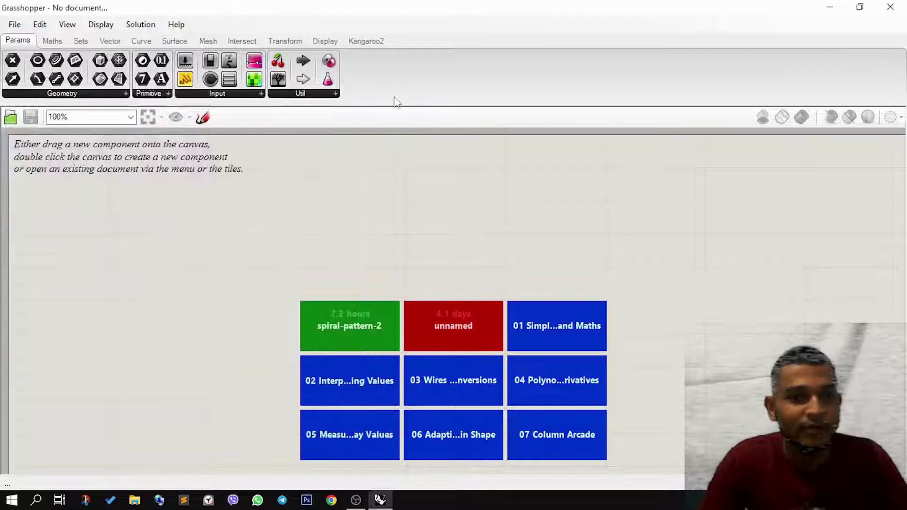
click(15, 26)
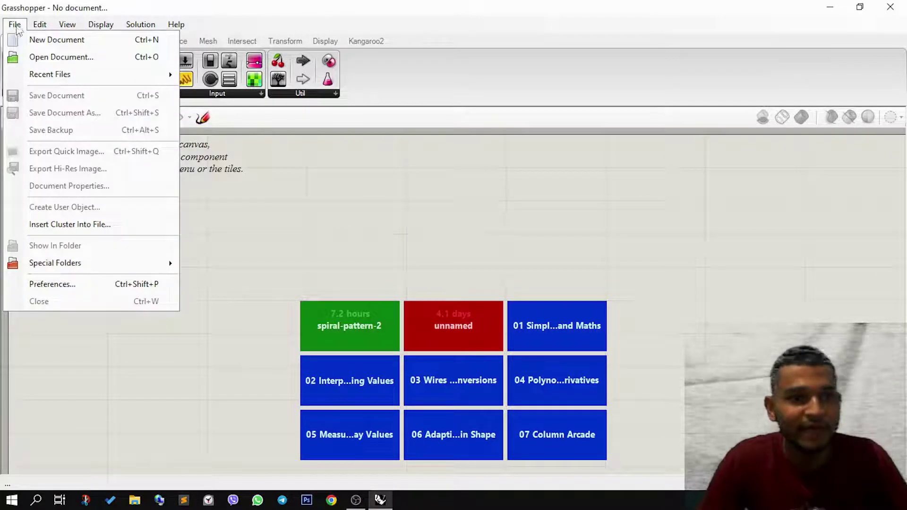
click(49, 284)
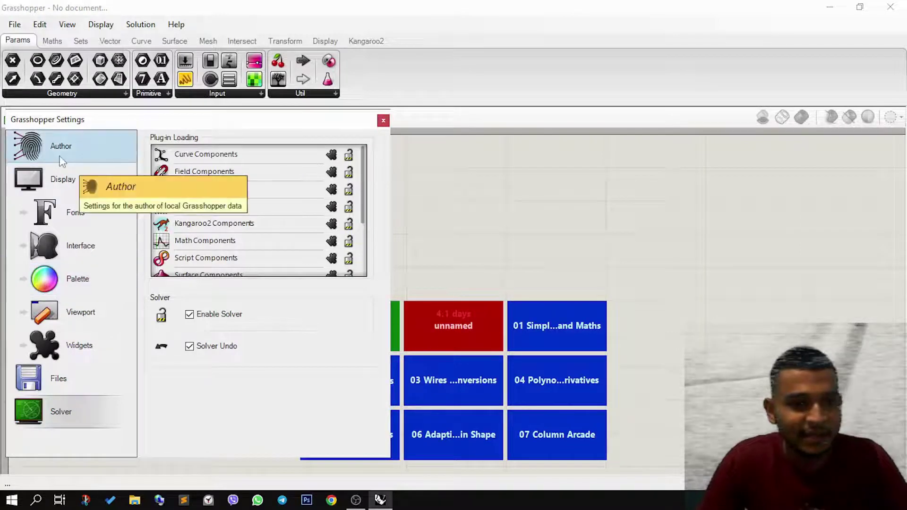
click(53, 377)
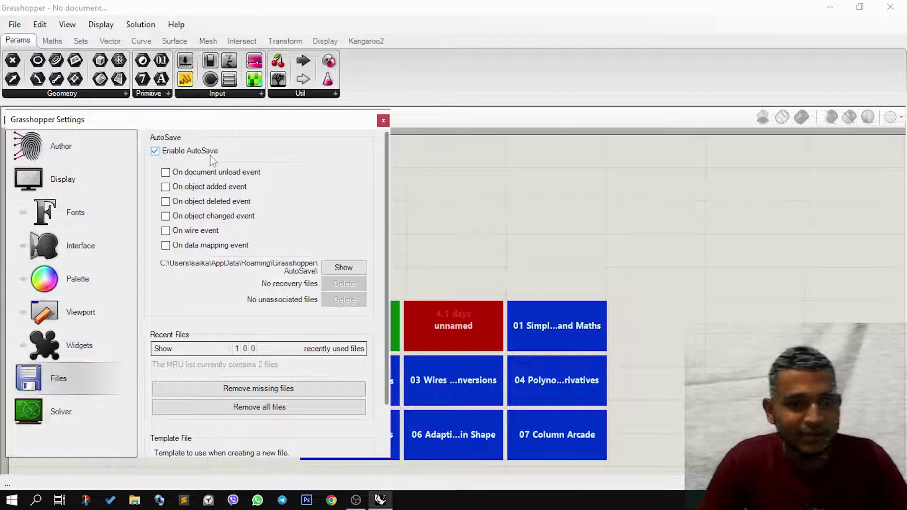
click(157, 155)
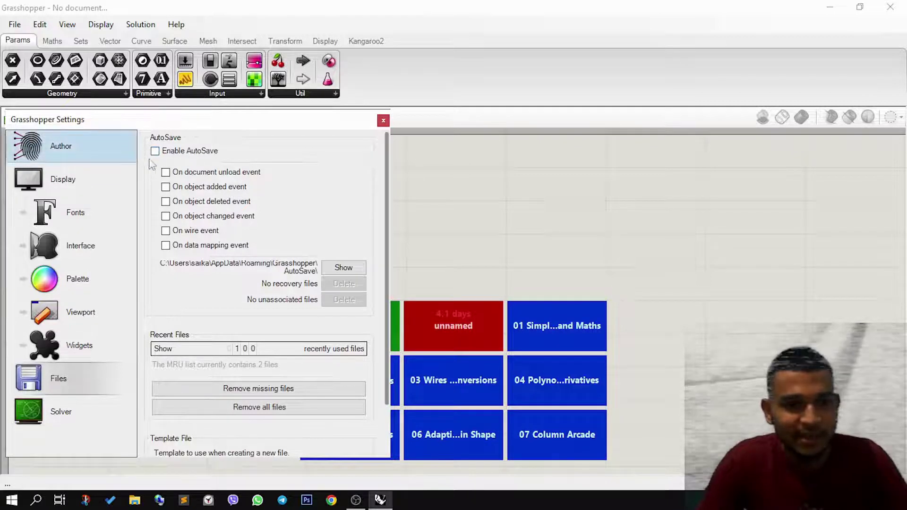
drag(239, 121, 297, 70)
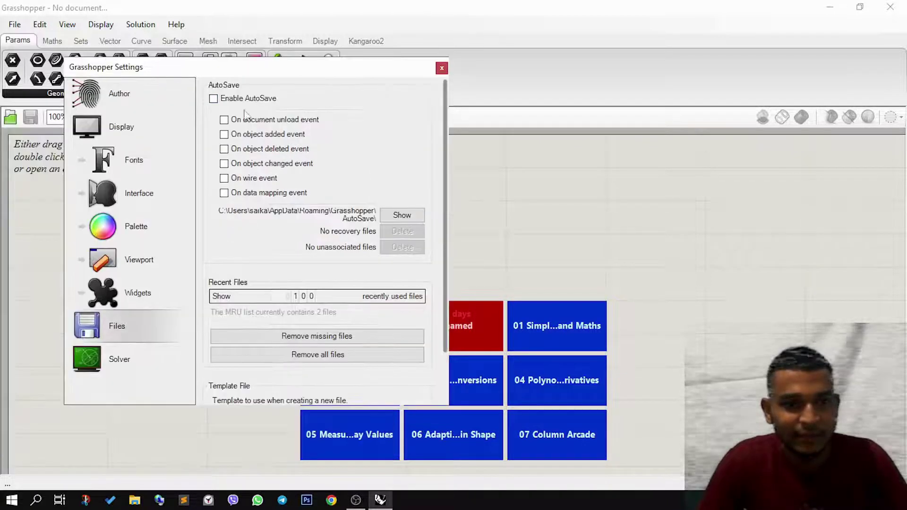
click(221, 101)
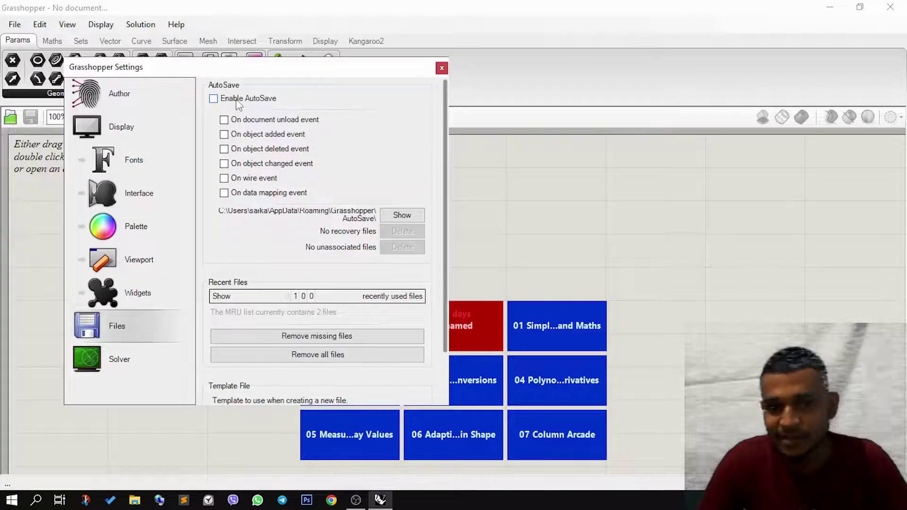
click(443, 69)
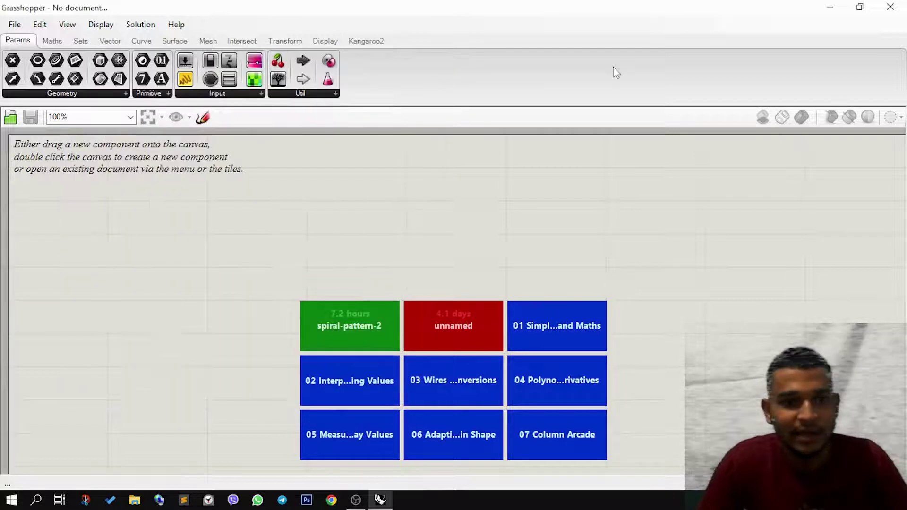
Step: Place a Circular Arc parameter on the Grasshopper canvas
drag(37, 79, 238, 232)
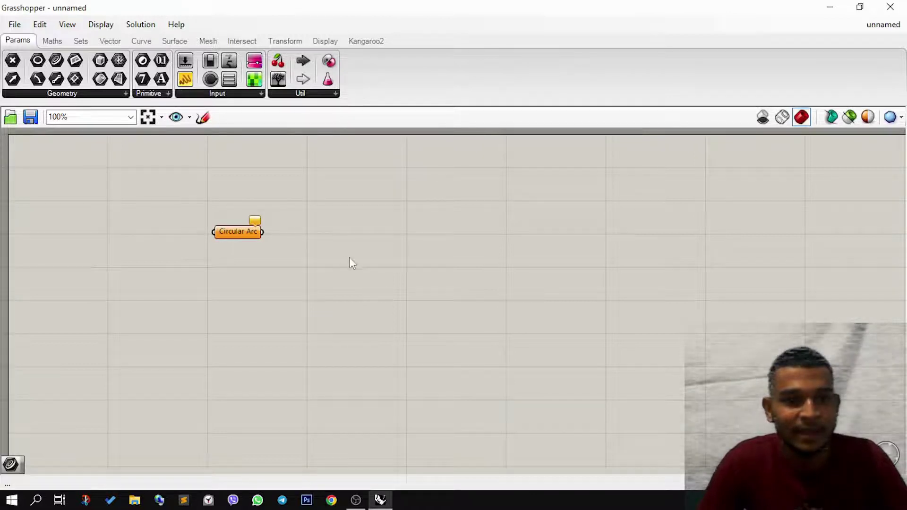
click(252, 237)
right_click(231, 238)
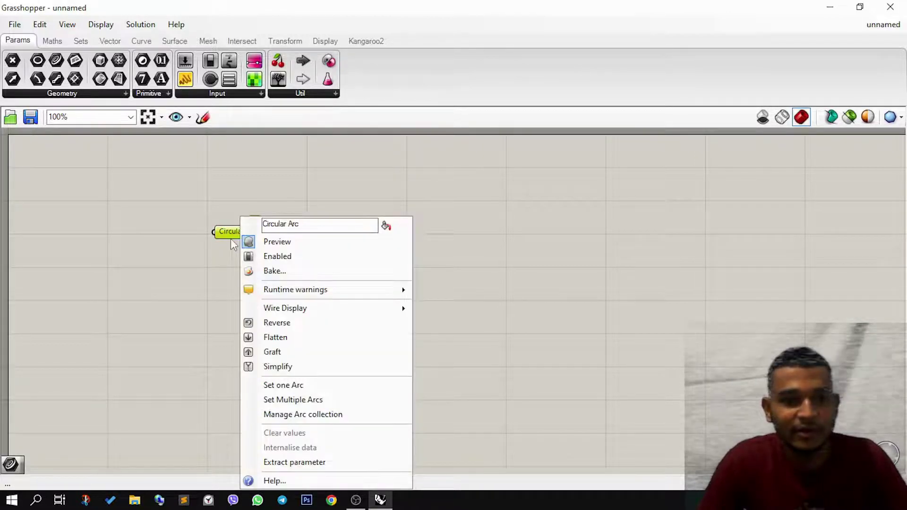
click(154, 228)
Step: Add a Point component and wire its output into Circular Arc
double_click(151, 228)
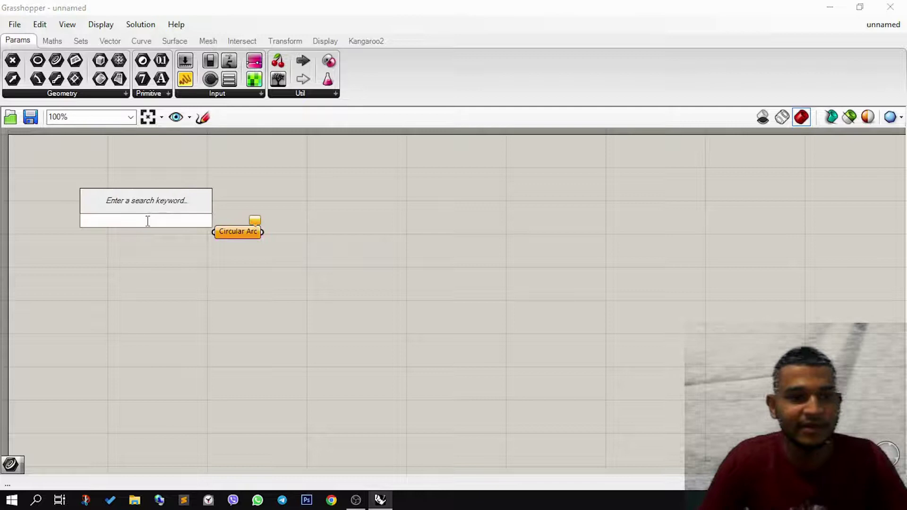
text(poin)
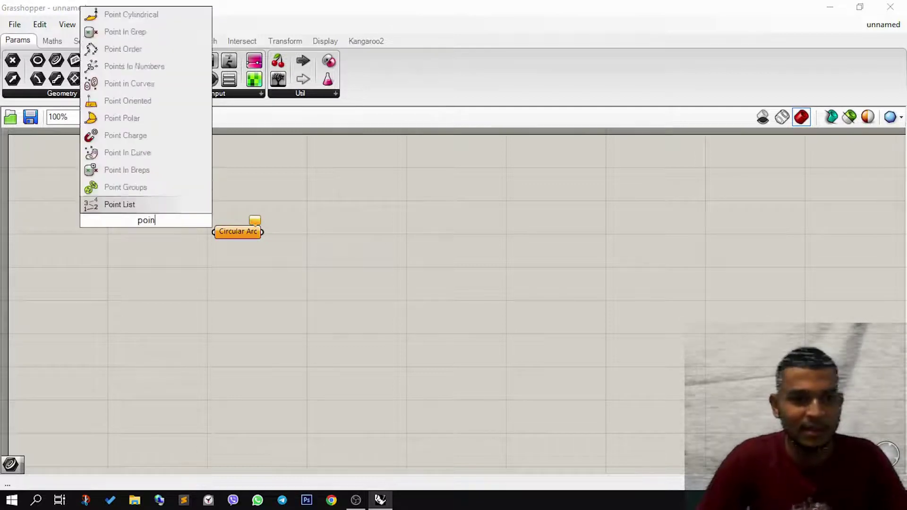
text(t)
key(Return)
drag(164, 220, 361, 223)
Step: Align and reposition both components, deselect them, and close the Grasshopper window
drag(67, 168, 461, 269)
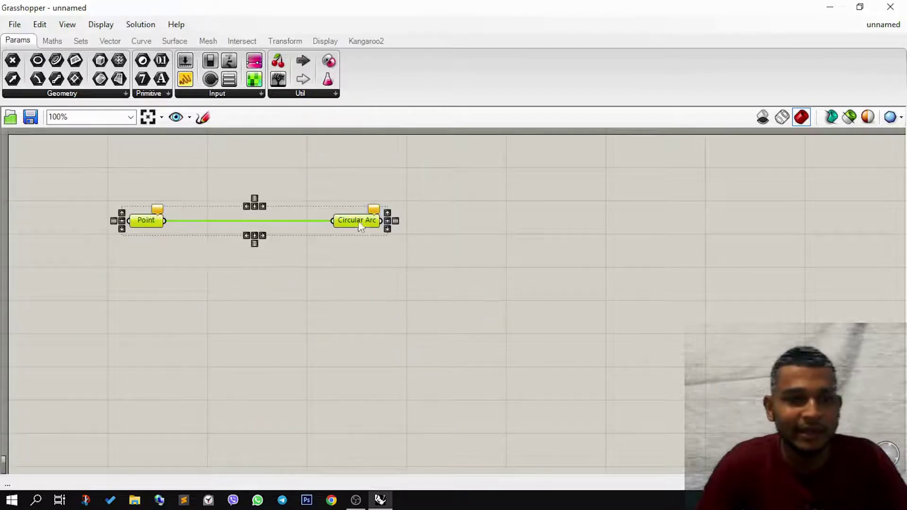
drag(358, 220, 489, 241)
click(737, 194)
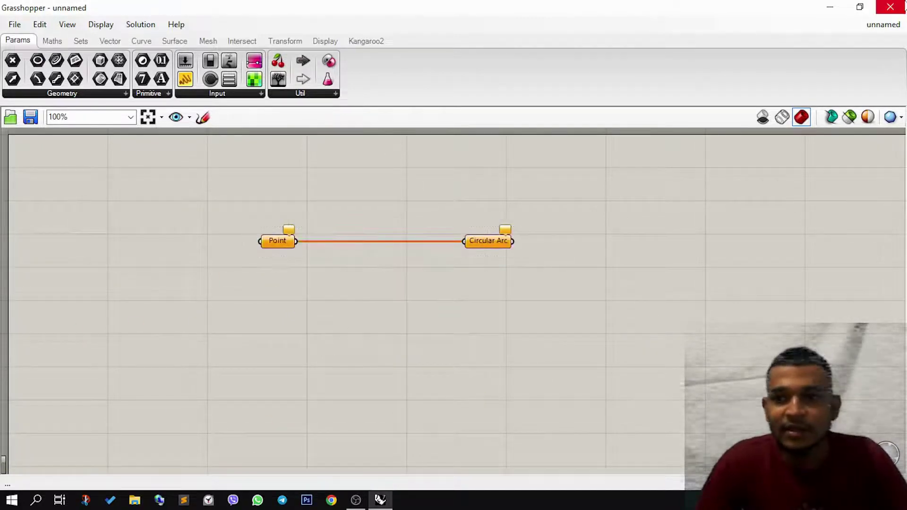
click(903, 6)
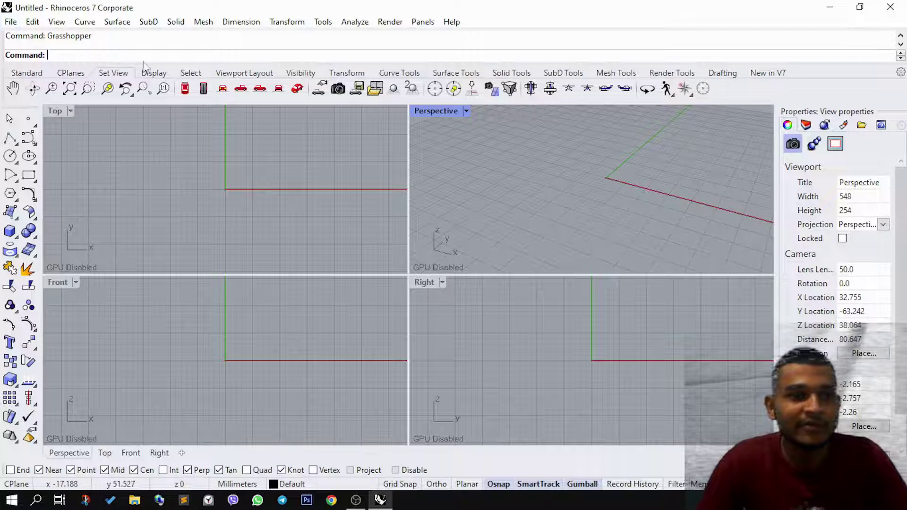
Step: Open Rhino Options from the gear icon on the Standard toolbar tab
text(O)
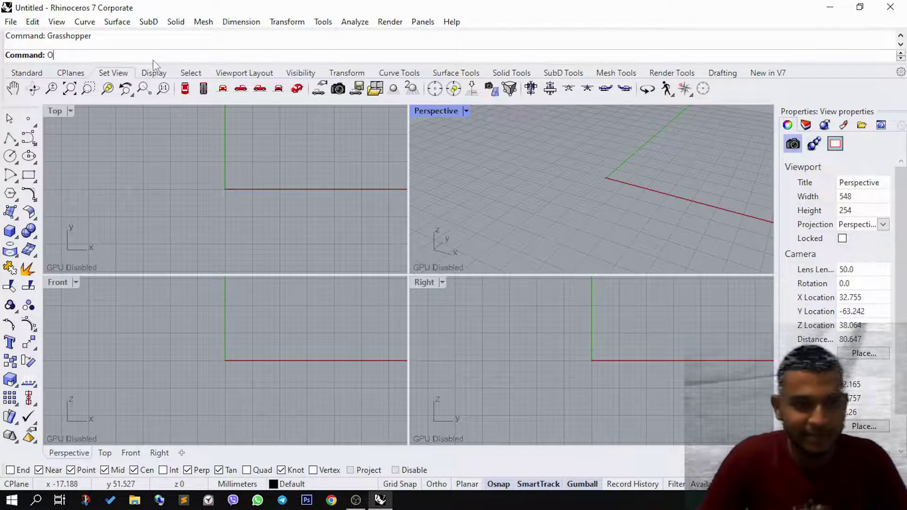
text(pt)
key(BackSpace)
key(BackSpace)
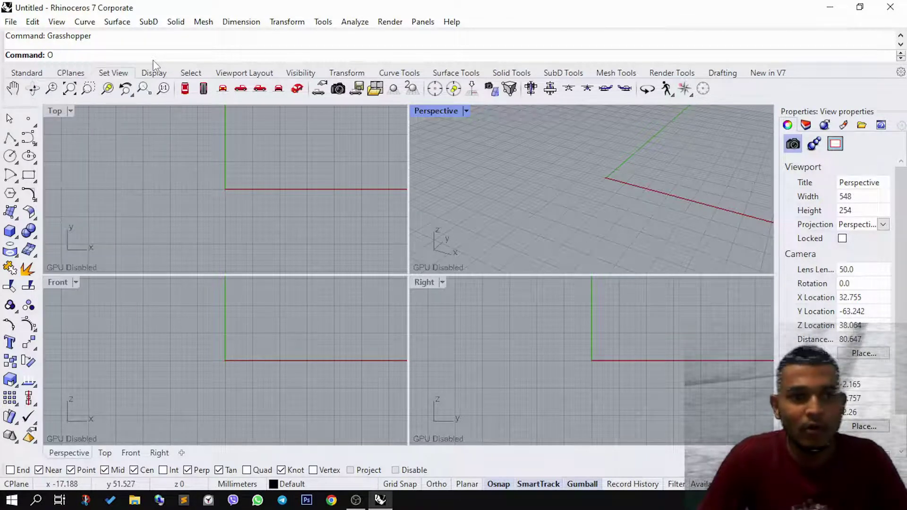
click(26, 73)
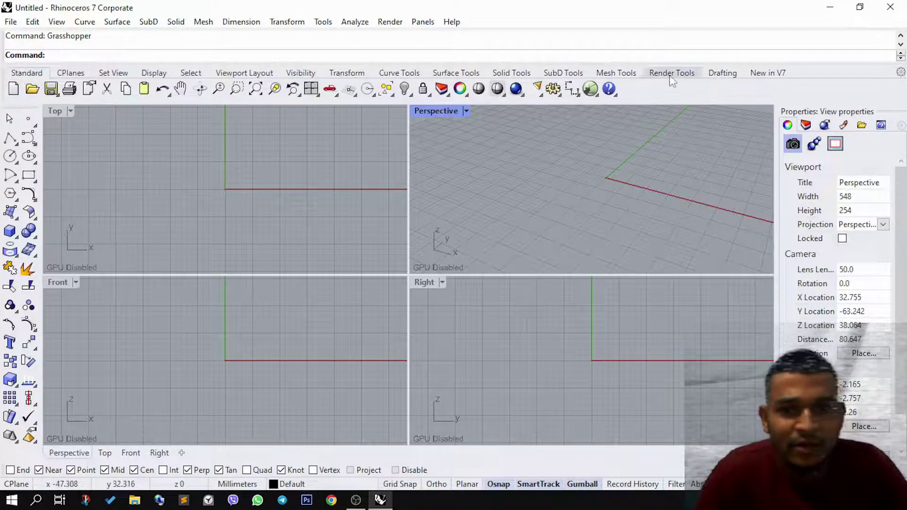
click(552, 90)
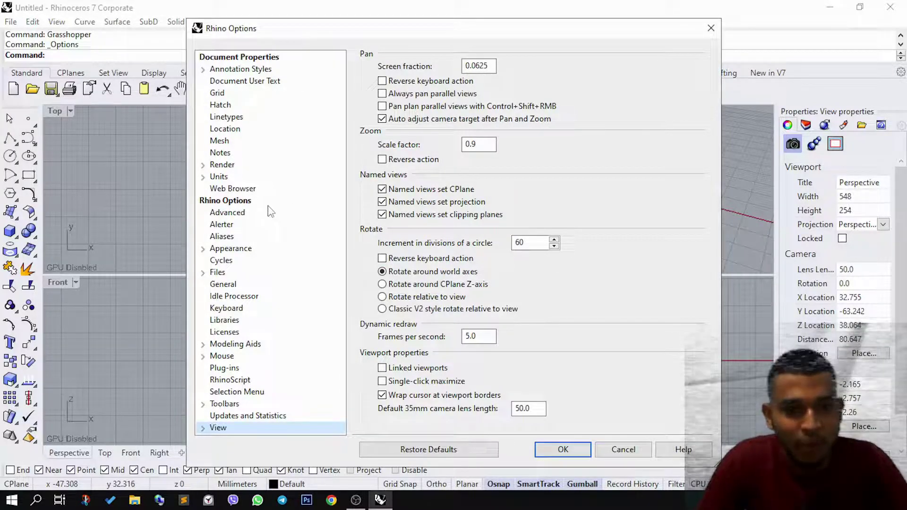
Step: Uncheck GPU Tessellation under View > OpenGL and confirm the Options with OK
click(204, 429)
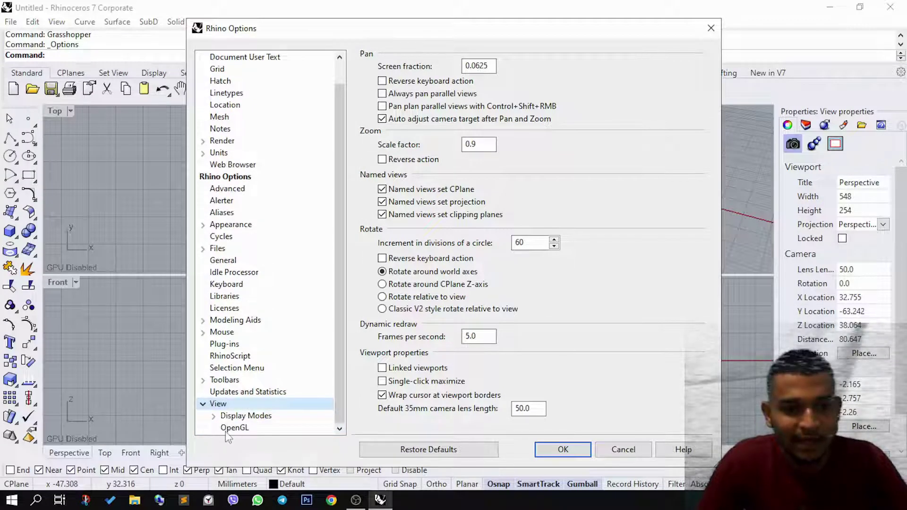
click(229, 430)
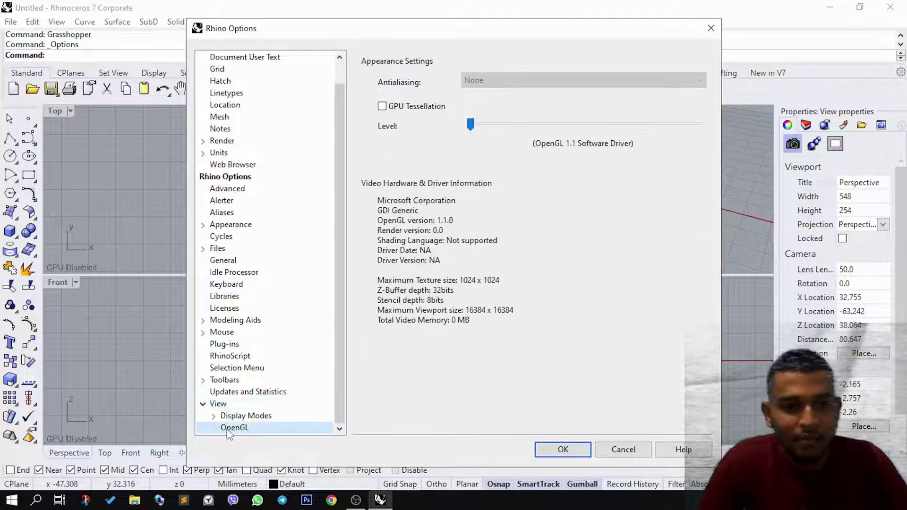
click(383, 106)
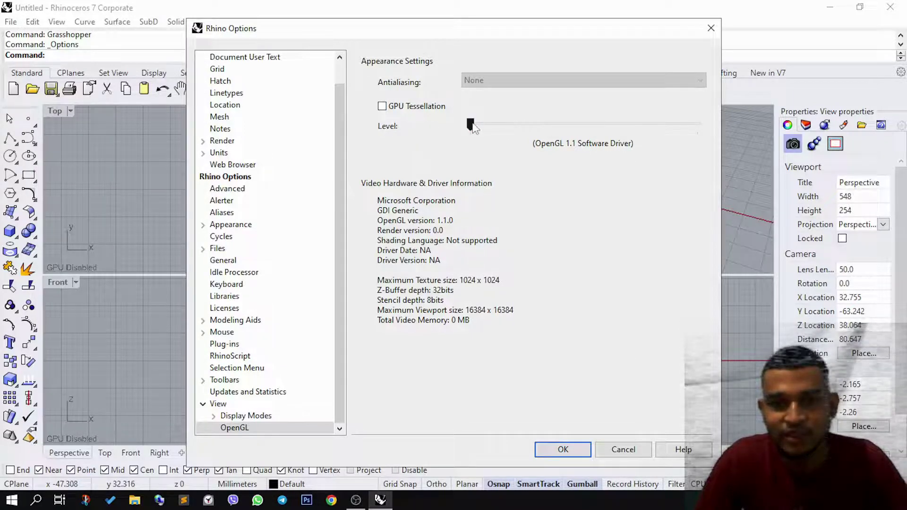
click(564, 449)
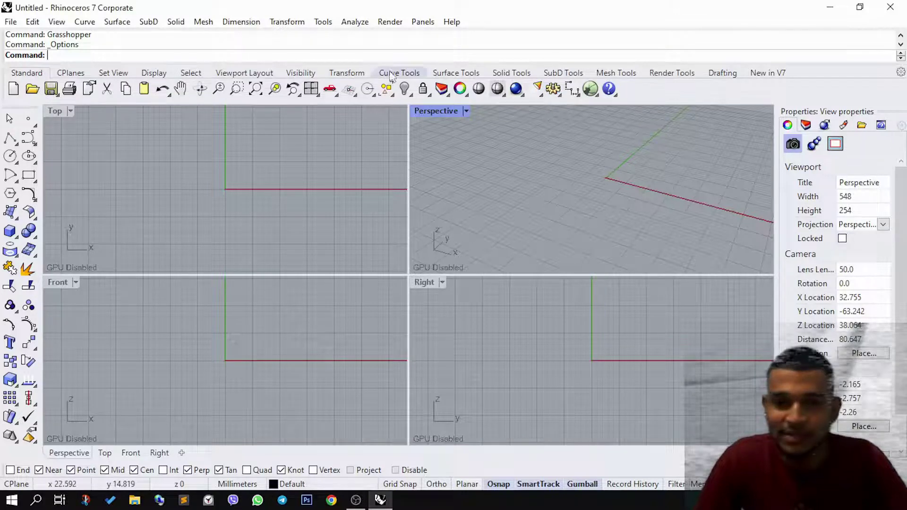
Step: Maximize the Perspective viewport and draw a closed eight-vertex test polyline
double_click(435, 111)
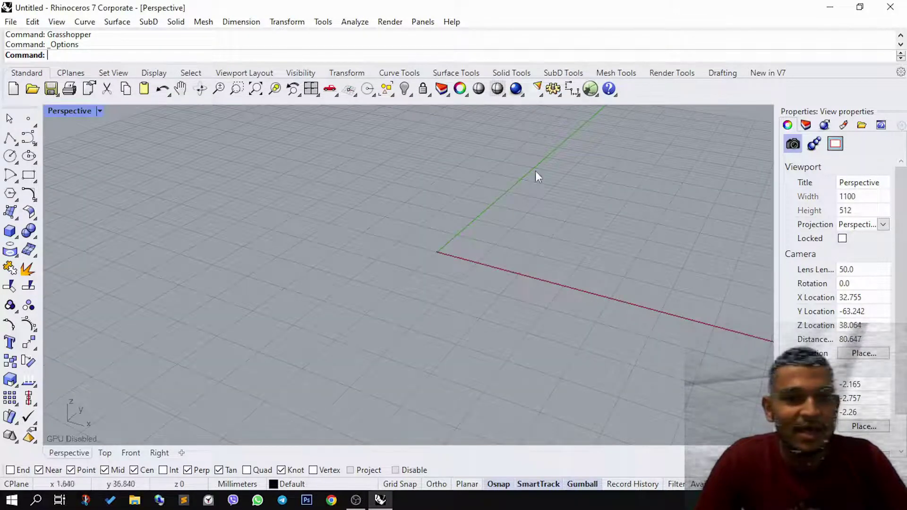
click(9, 137)
click(312, 289)
click(420, 171)
click(607, 283)
click(658, 138)
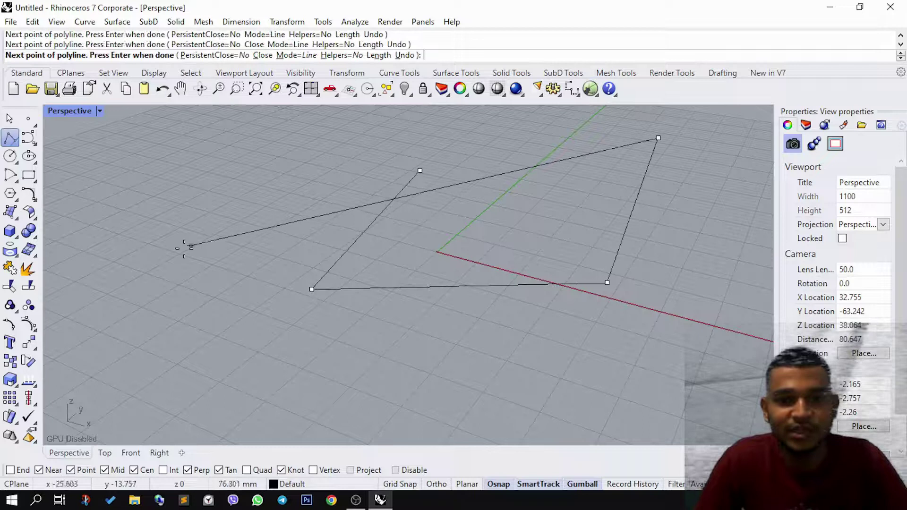
click(185, 248)
click(399, 368)
click(570, 340)
click(495, 151)
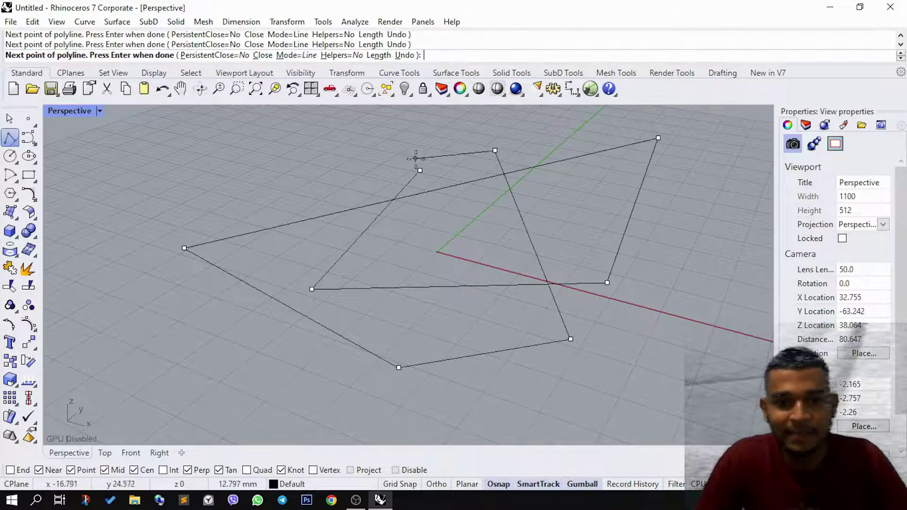
click(419, 171)
key(Return)
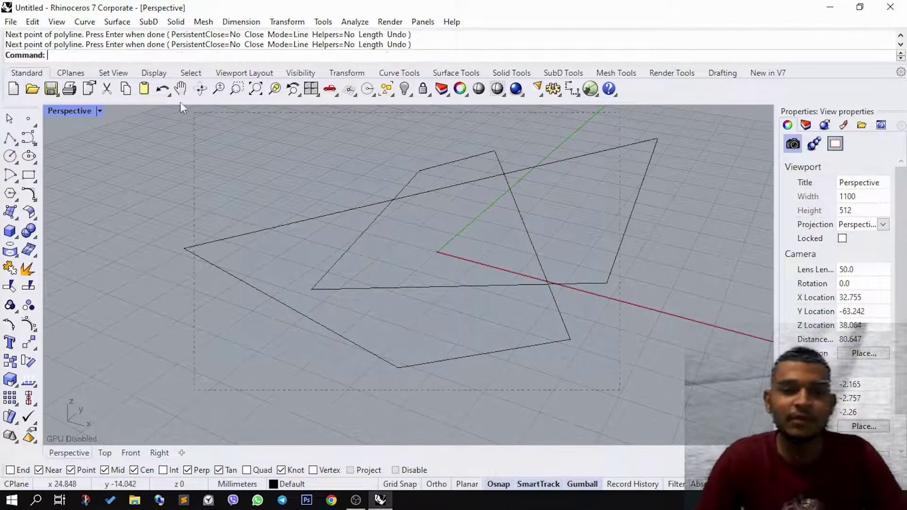
Step: Select everything and delete the test polyline
right_drag(180, 101, 164, 186)
key(ctrl+a)
key(Delete)
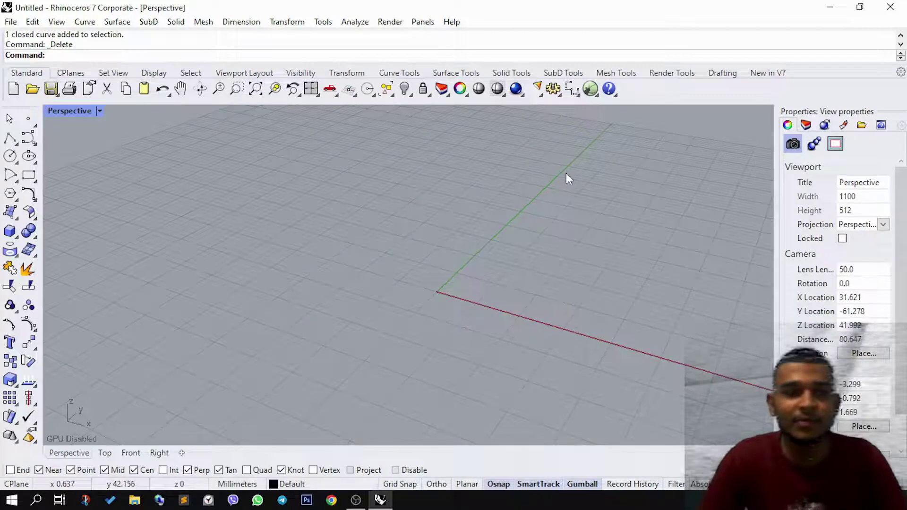